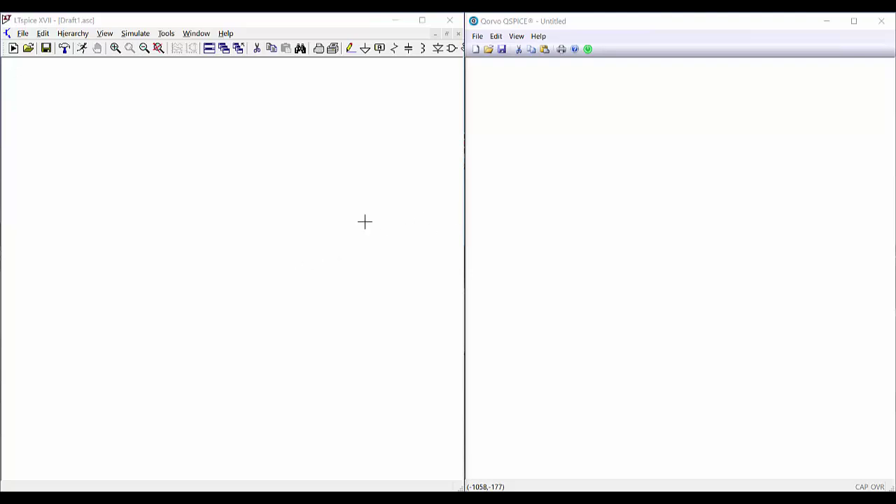
Step: Place an NMOS transistor M1 on the LTspice schematic
left_click(285, 20)
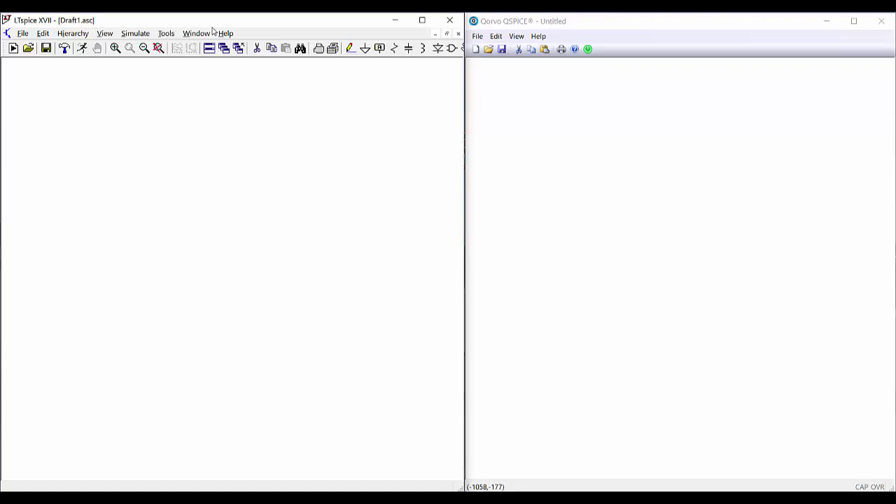
left_click(452, 49)
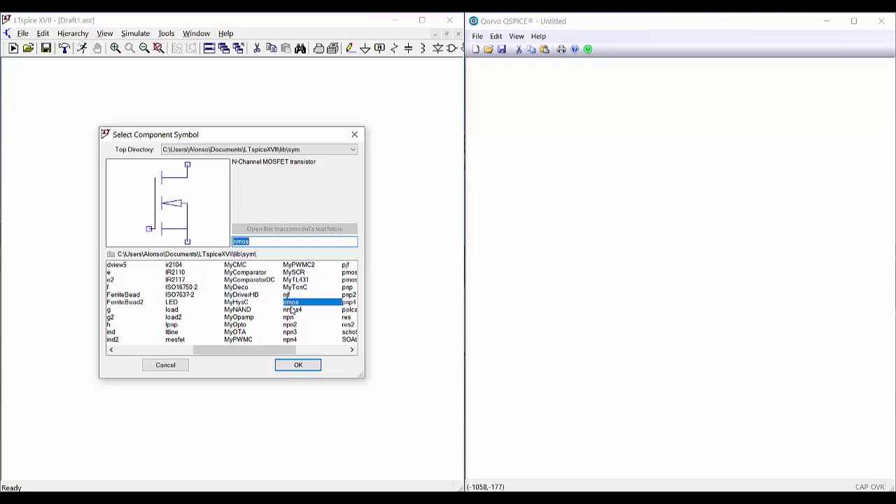
left_click(299, 365)
left_click(192, 238)
key("Escape")
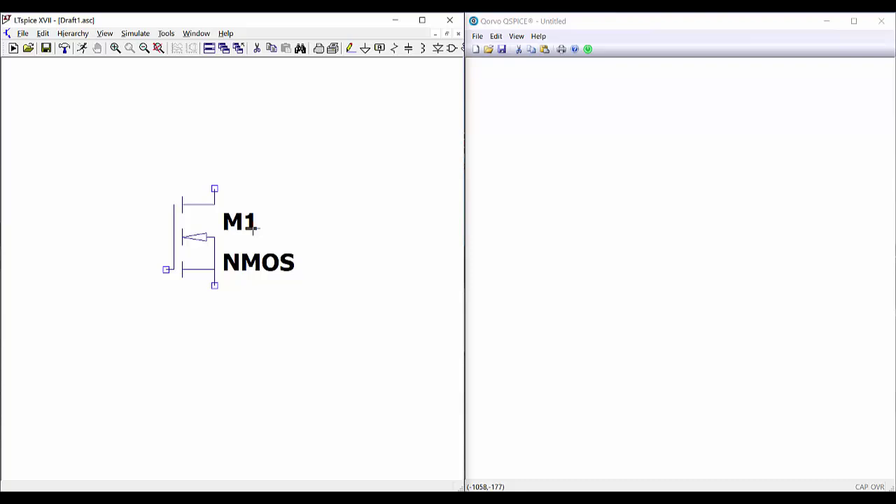
Step: Choose the 800 V STW11NM80 from M1's MOSFET list sorted by Vds
right_click(196, 242)
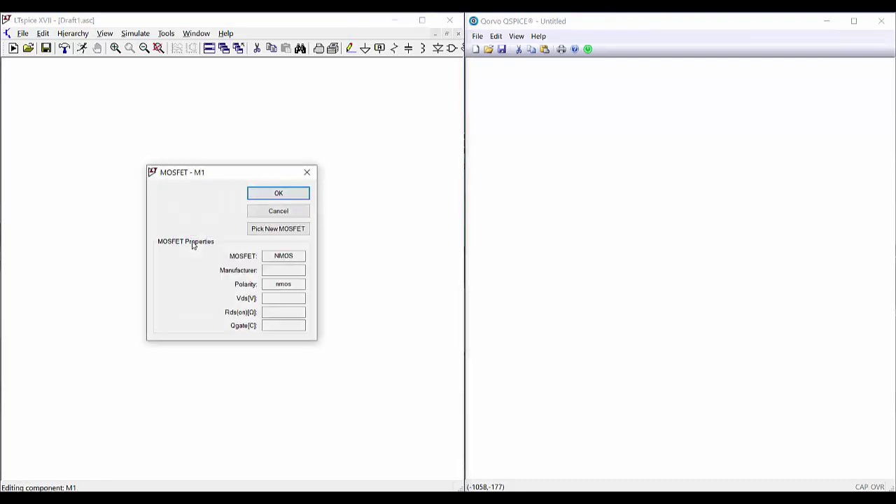
left_click(281, 231)
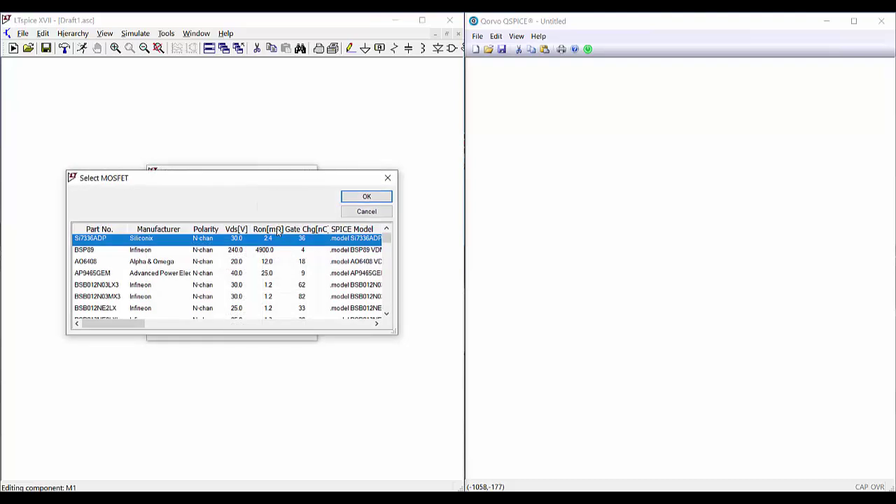
left_click(238, 231)
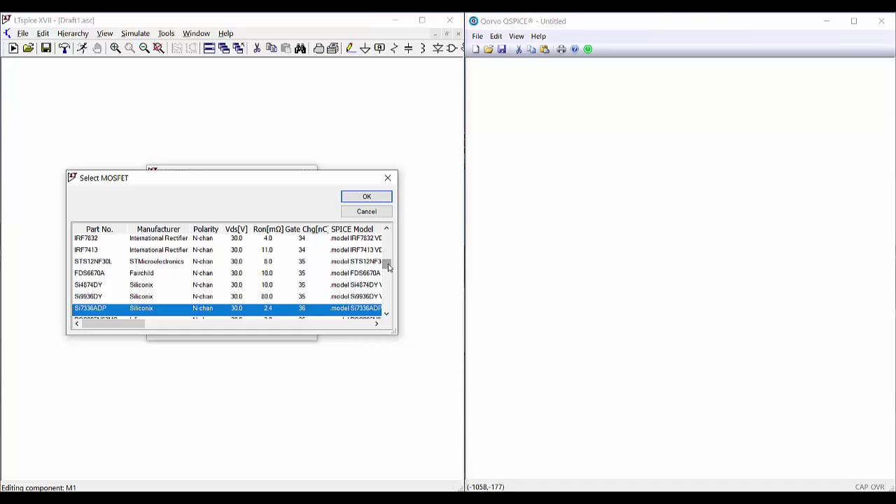
left_click_drag(388, 268, 386, 307)
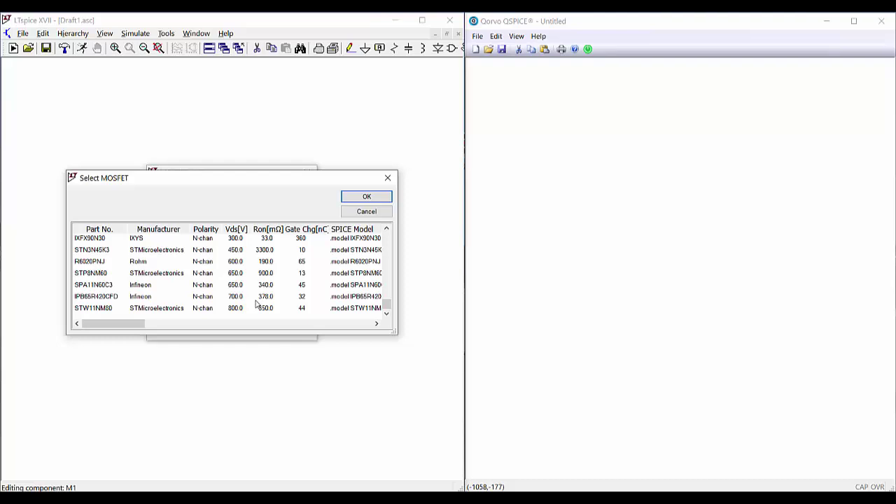
left_click(88, 311)
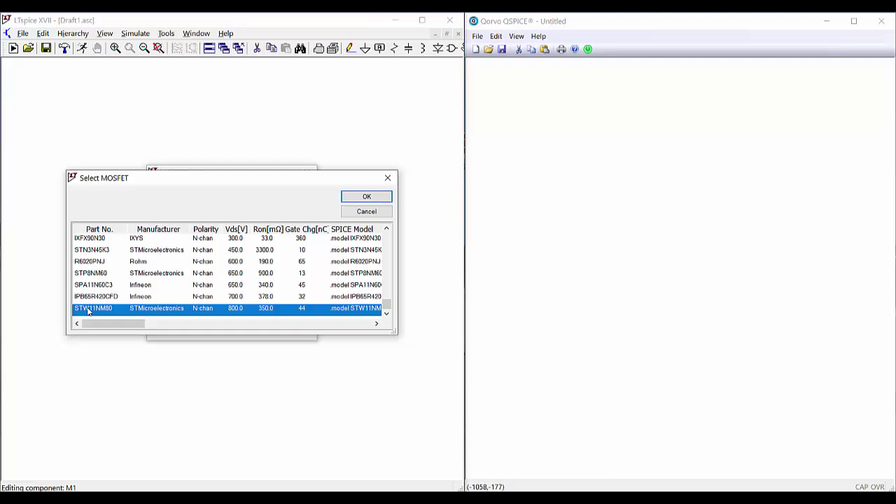
Step: Paste the STW11NM80 model into QSPICE as an autogenerated M1 symbol, cancelling LTspice's MOSFET dialogs
left_click(606, 174)
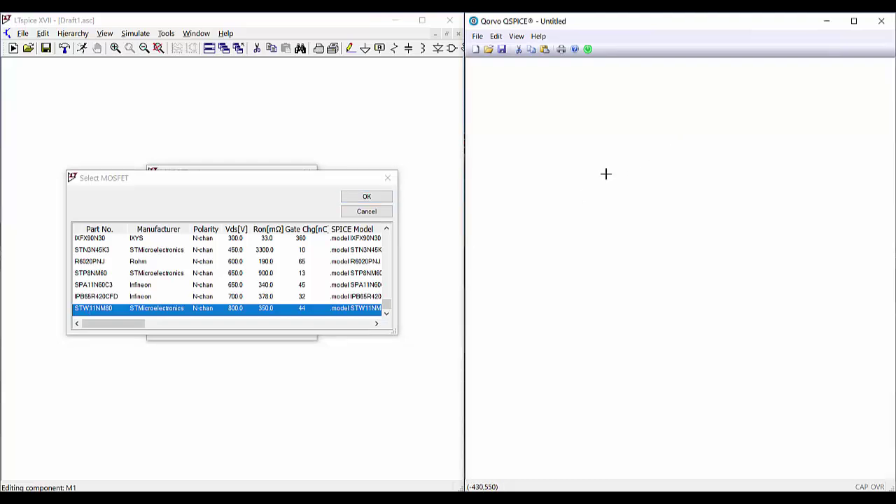
key("ctrl+v")
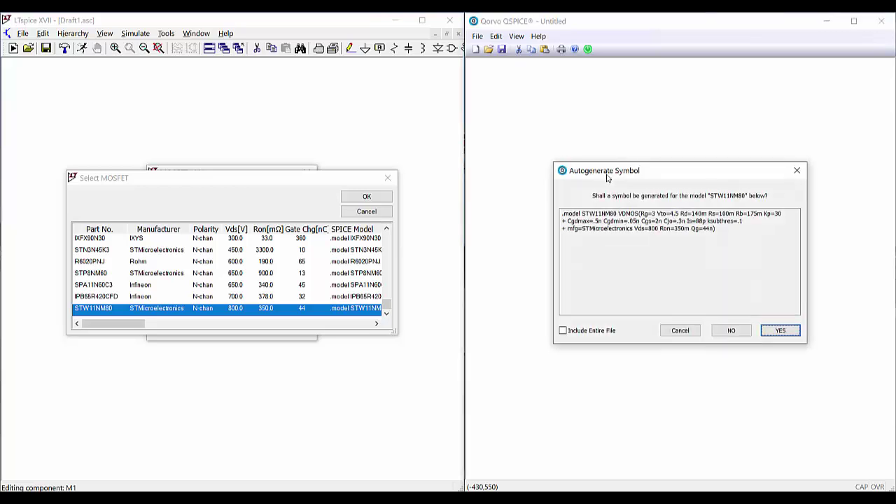
left_click_drag(717, 230, 553, 212)
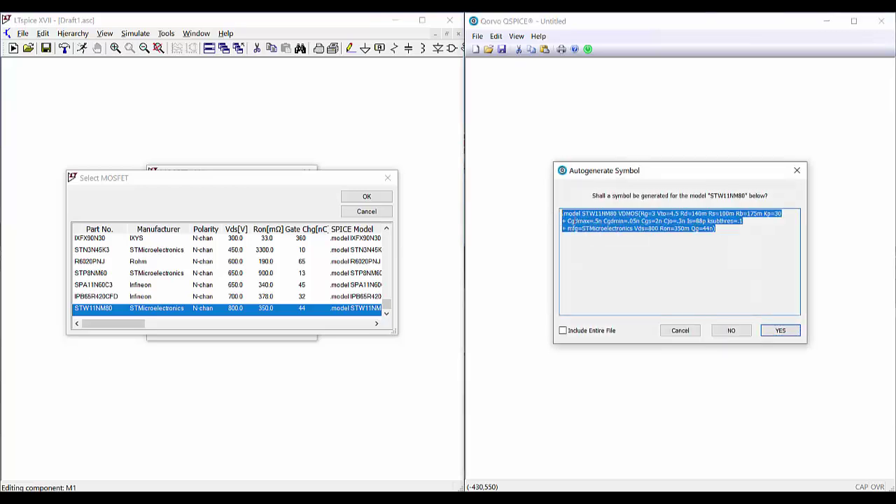
left_click(732, 283)
left_click(779, 332)
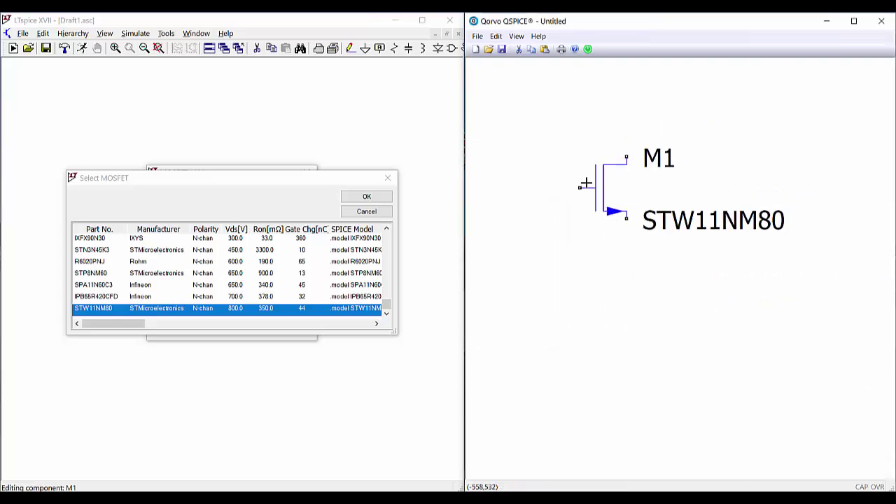
left_click(367, 210)
left_click(308, 170)
Step: Place diode D1 above M1 in LTspice
left_click(438, 47)
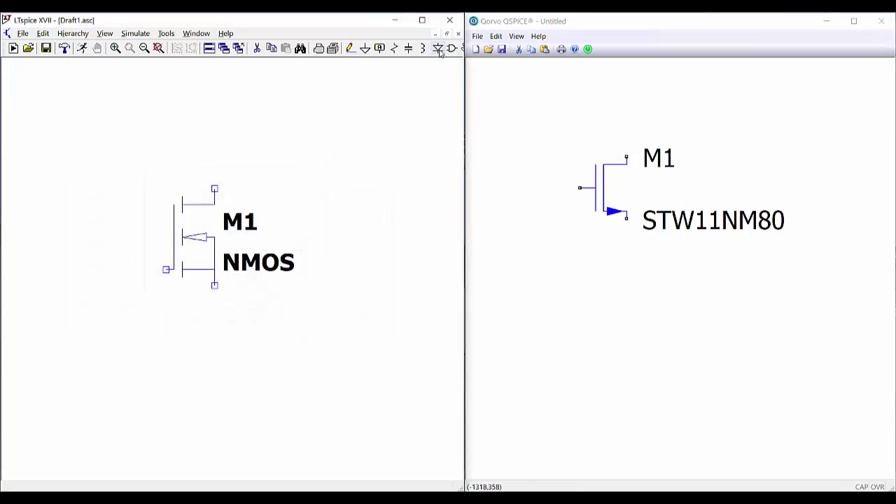
left_click(312, 154)
key("Escape")
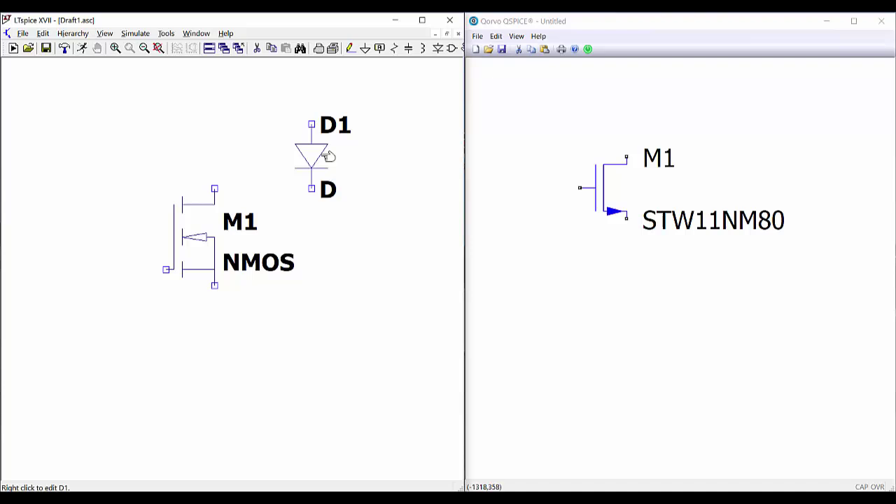
Step: Select the RB088LAM150 Schottky diode from D1's diode list
right_click(322, 155)
left_click(280, 235)
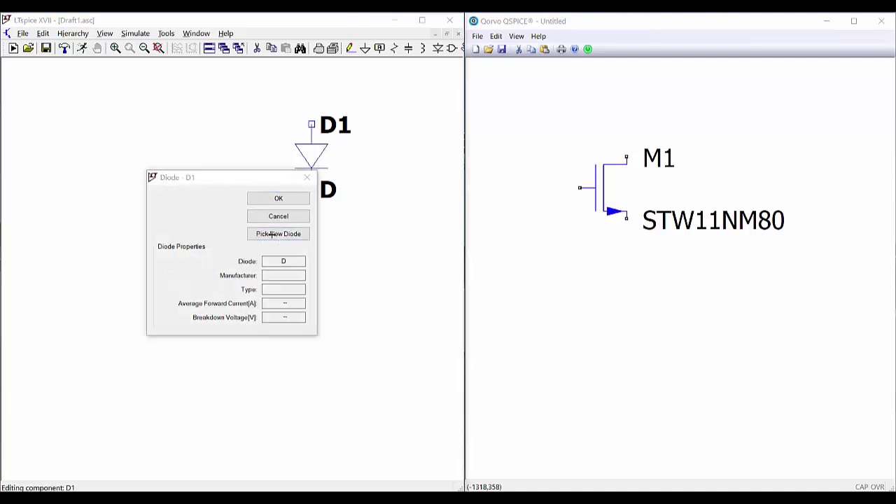
left_click_drag(385, 243, 384, 294)
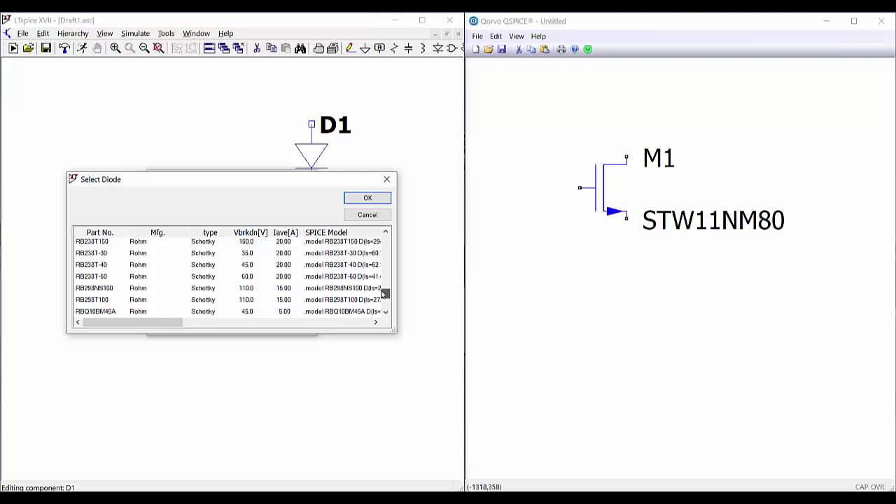
scroll(272, 273, "down", 6)
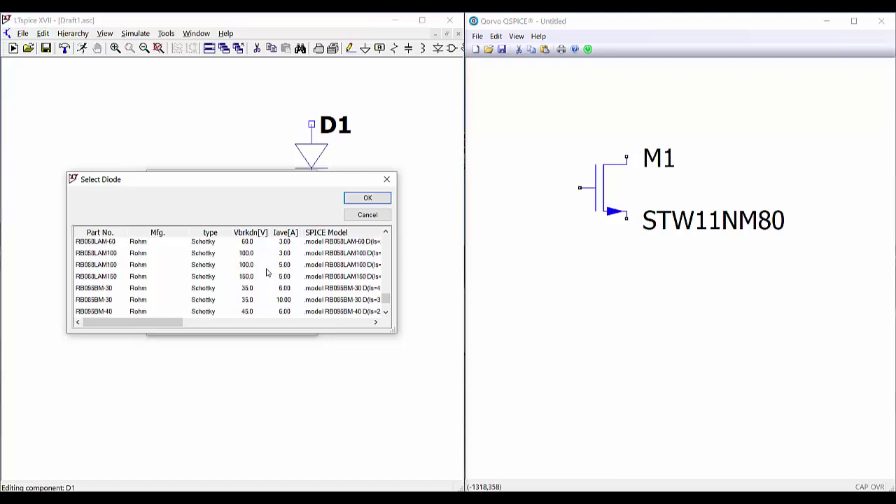
left_click(97, 280)
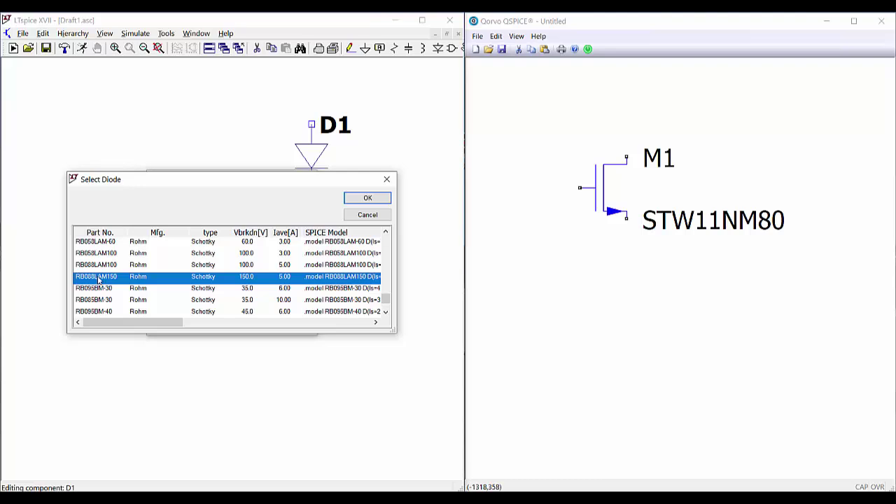
left_click(553, 308)
Step: Paste the RB088LAM150 model into QSPICE and place diode D1 beneath M1
key("ctrl+v")
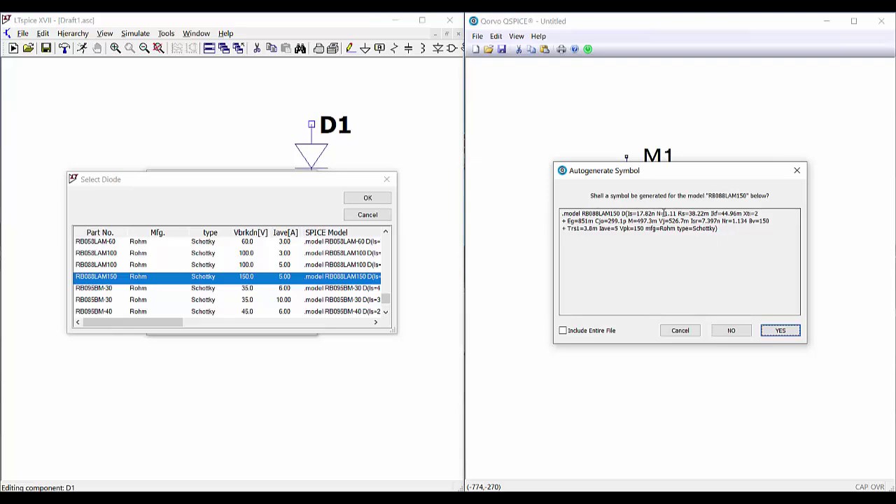
left_click(780, 330)
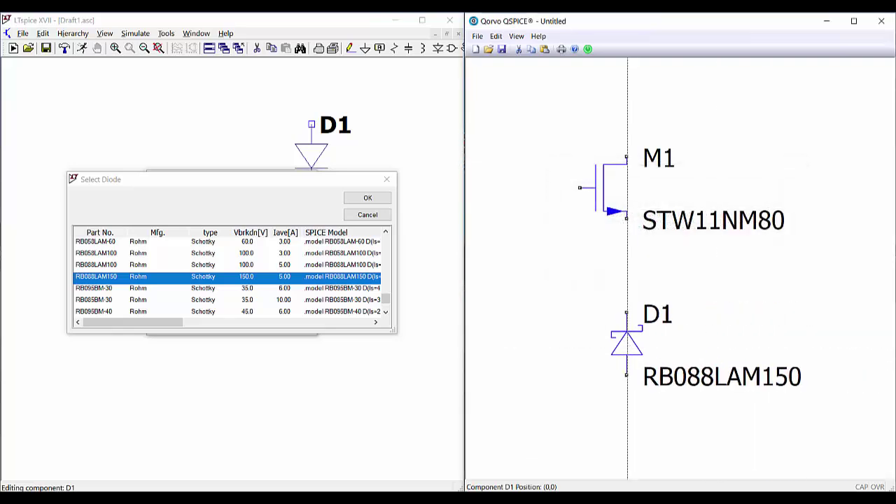
left_click(610, 342)
key("Escape")
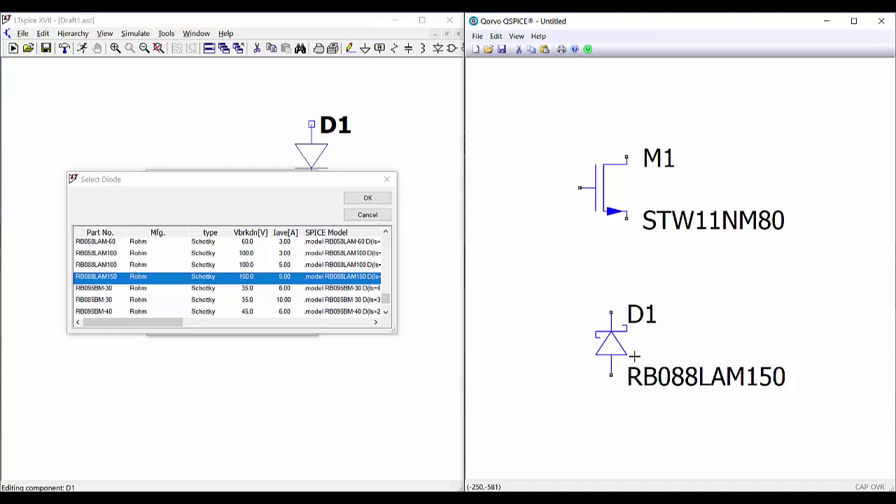
left_click(368, 214)
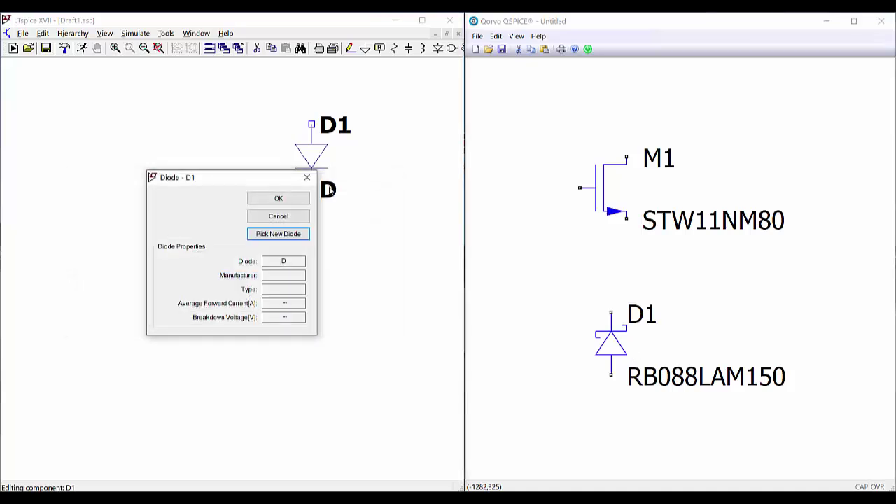
Step: Add an NPN transistor Q1 to the LTspice schematic
left_click(306, 175)
left_click(451, 48)
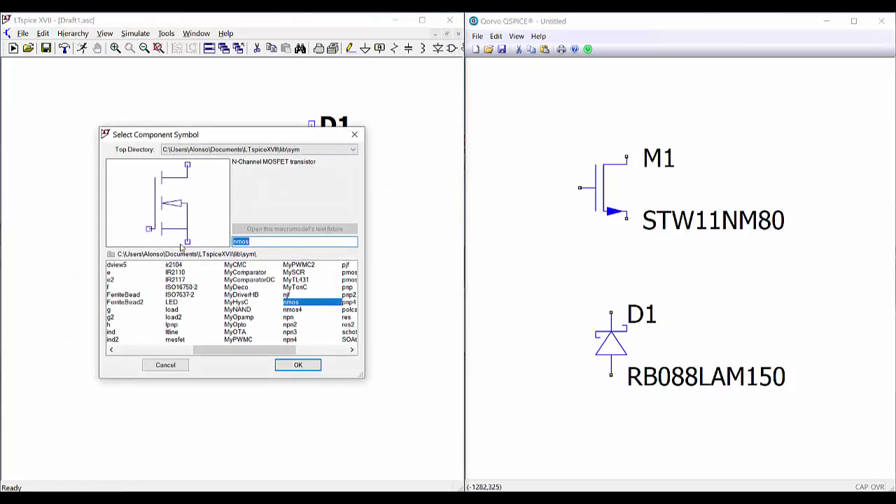
left_click(289, 319)
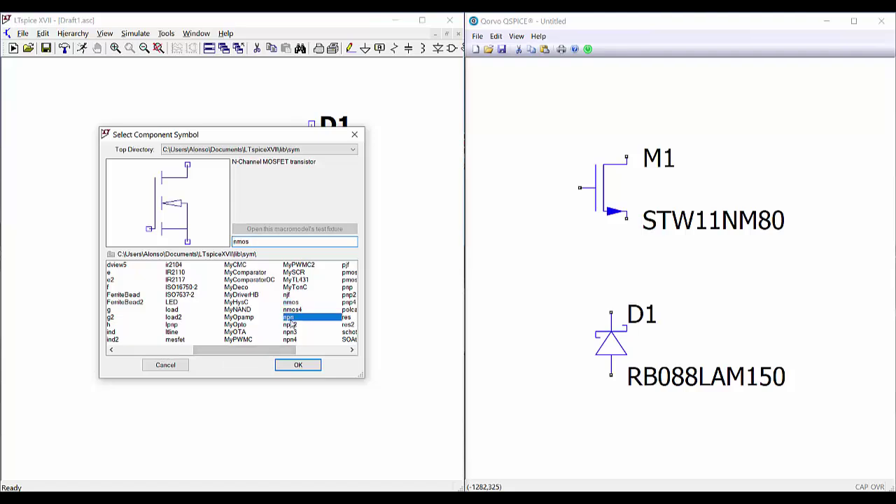
left_click(296, 366)
left_click(105, 318)
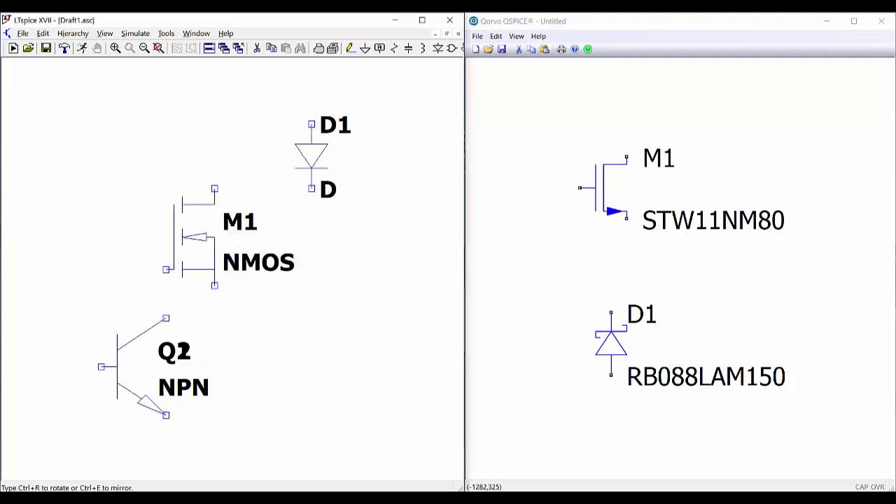
key("Escape")
Step: Assign Q1 the ZTX1048A Zetex transistor model
right_click(106, 318)
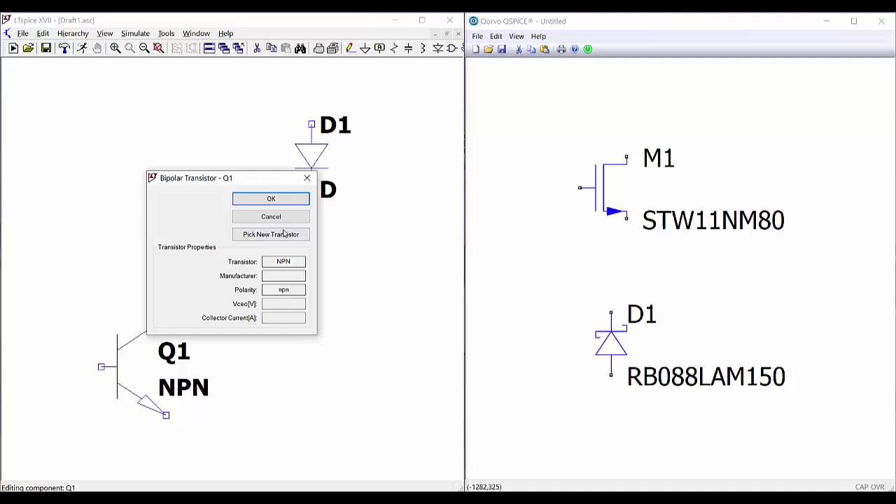
left_click(288, 235)
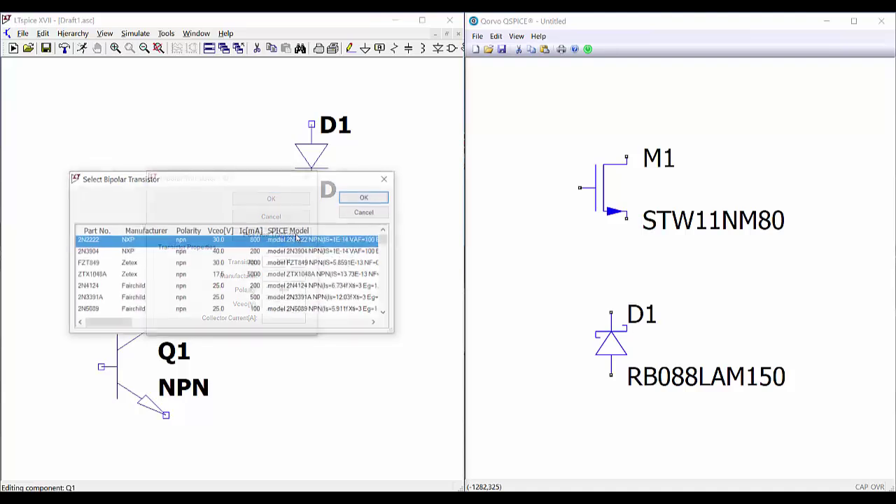
left_click(98, 277)
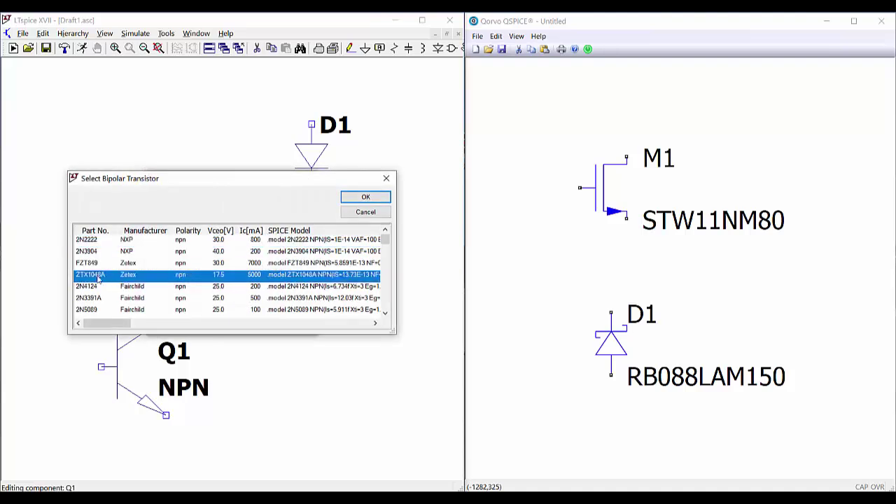
Step: Paste the ZTX1048A model into QSPICE and place it as Q1 top-right
left_click(567, 340)
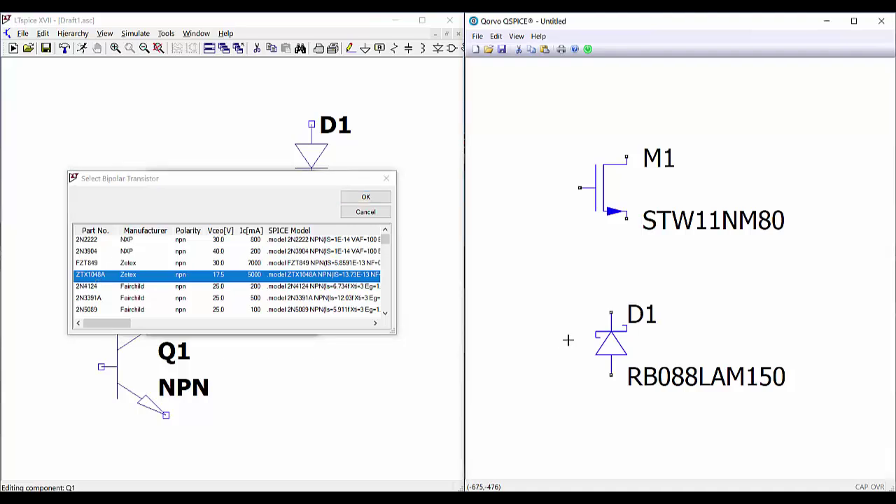
key("ctrl+v")
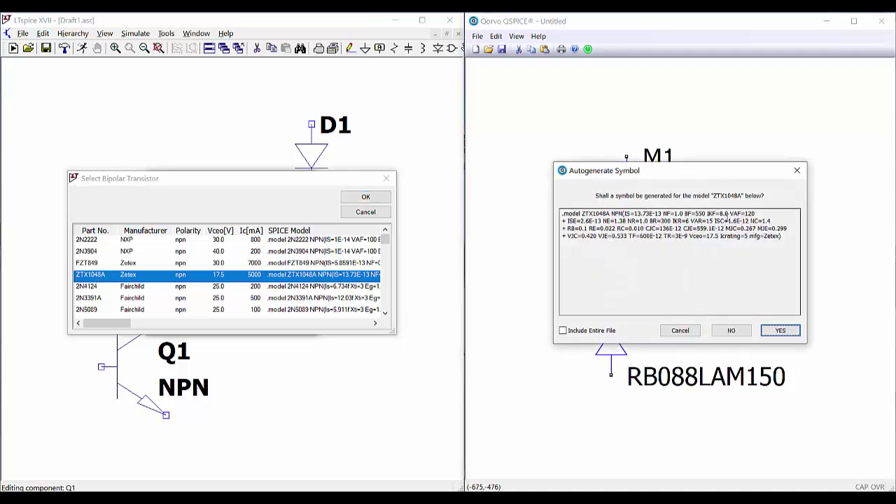
left_click(779, 330)
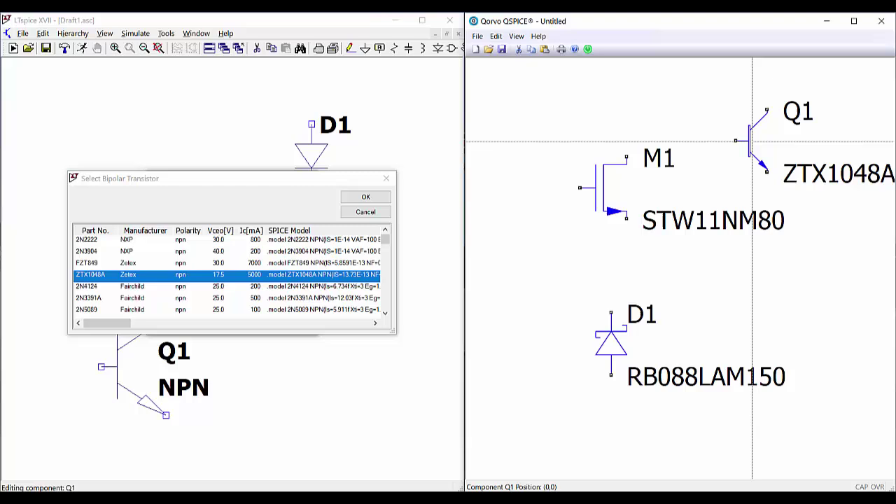
left_click(752, 140)
key("Escape")
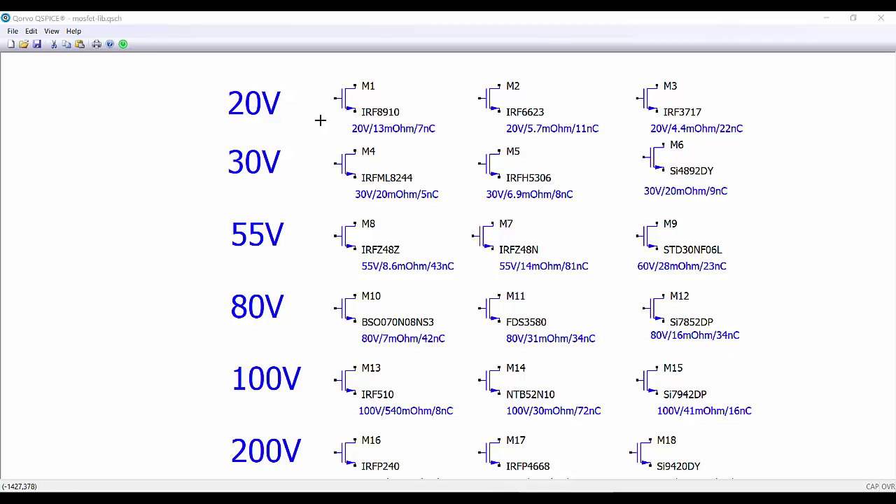
Step: Show M1's symbol properties in mosfet-lib.qsch, revealing its IRF8910 model line
left_click(343, 110)
right_click(344, 110)
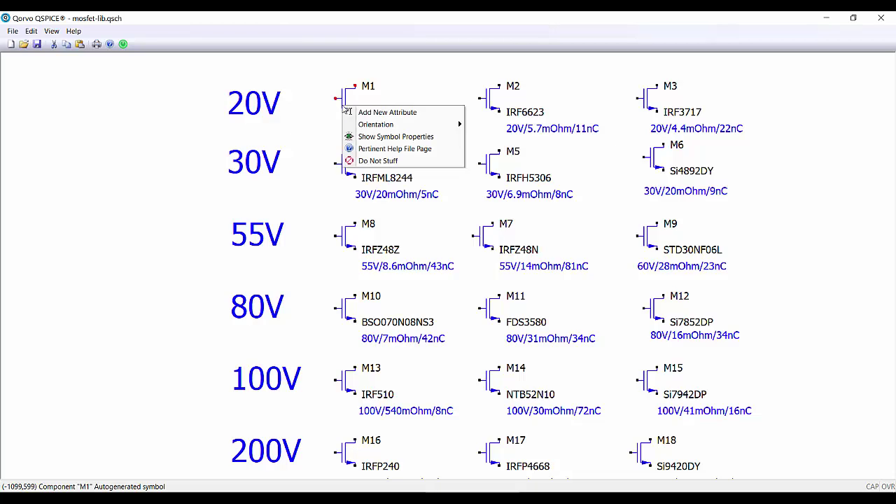
left_click(391, 138)
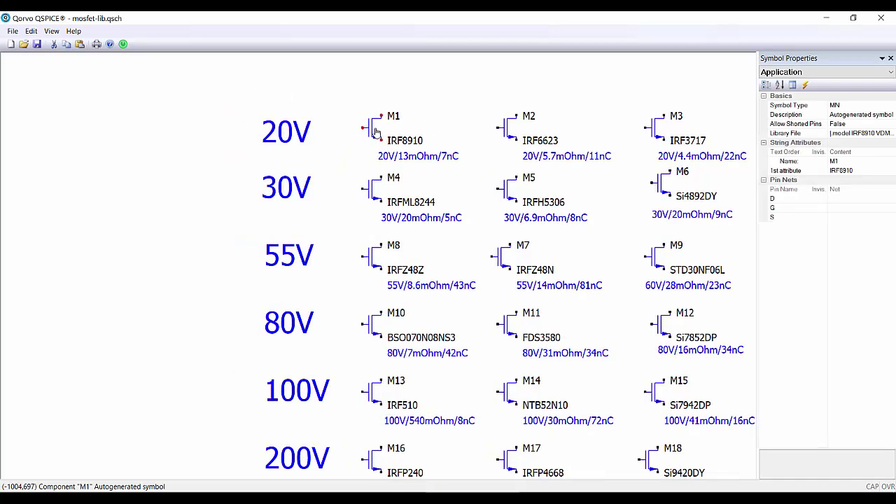